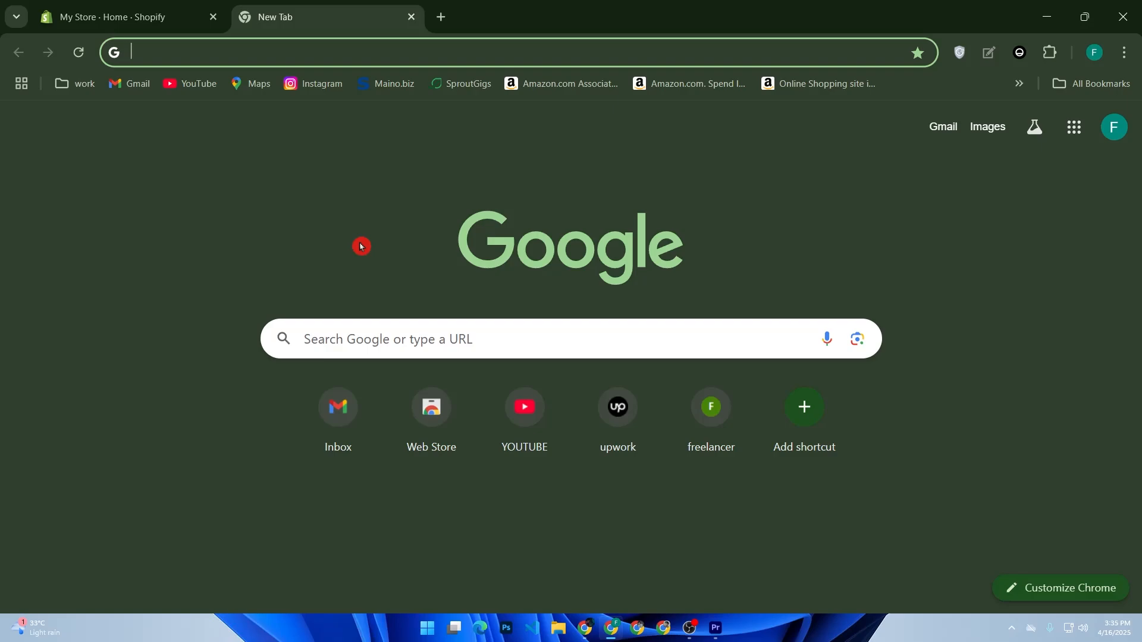
Step: Open the website 10web.io
text(10)
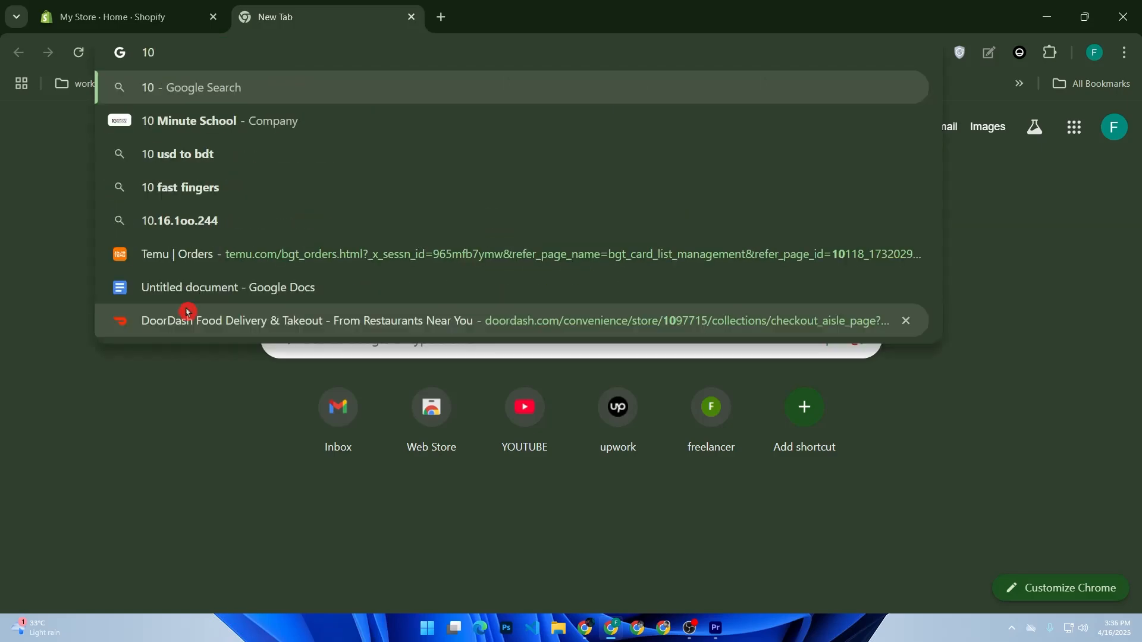
text(web)
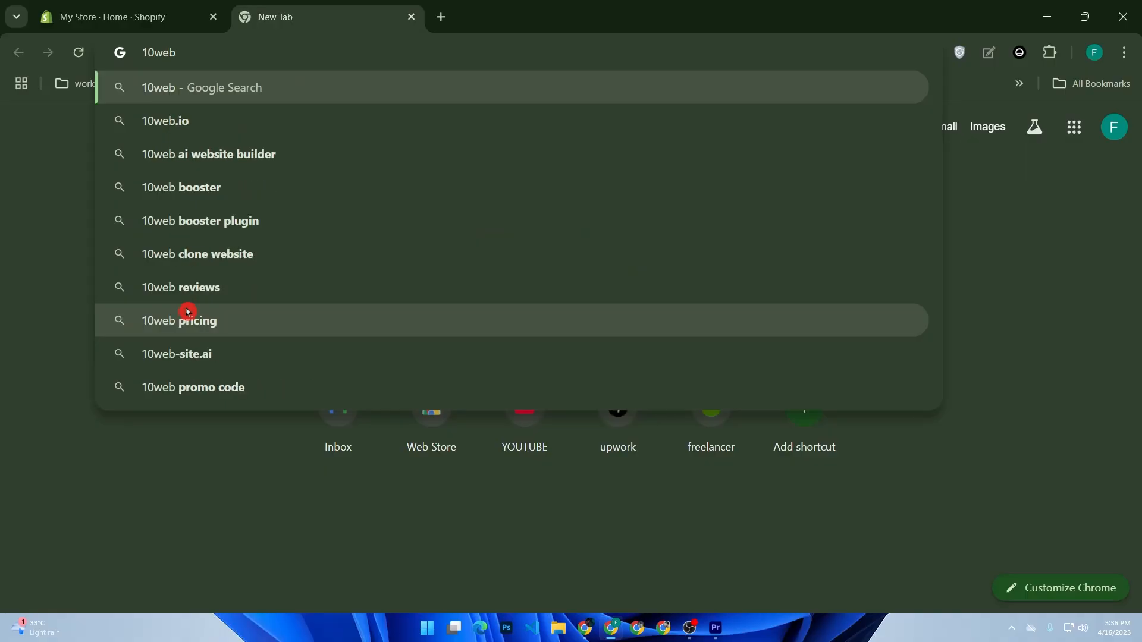
text(.io)
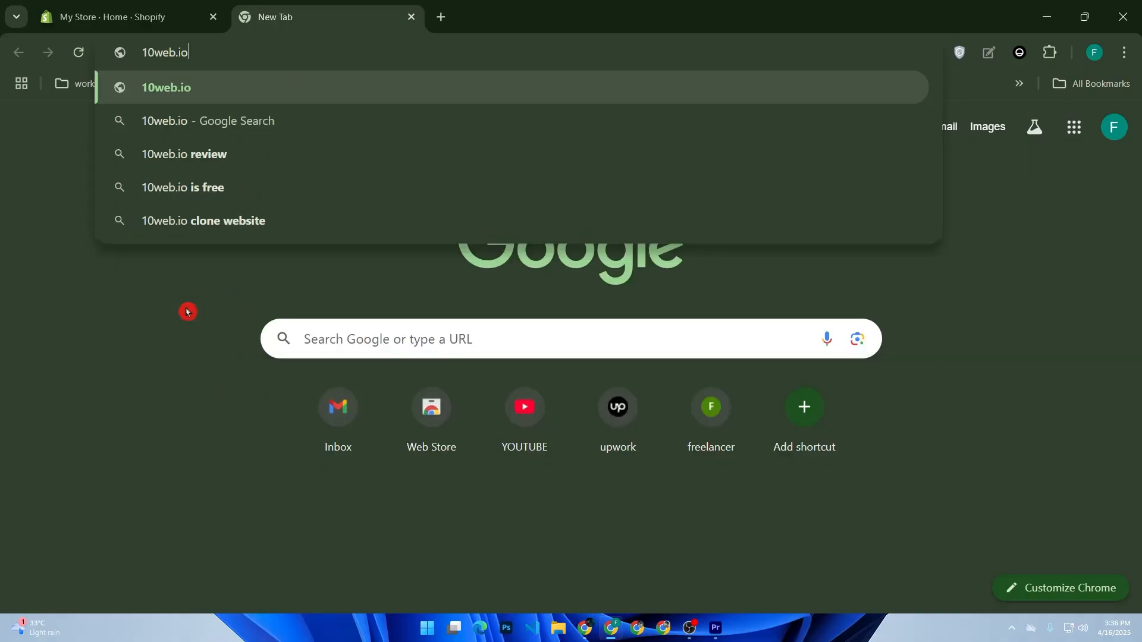
key(Return)
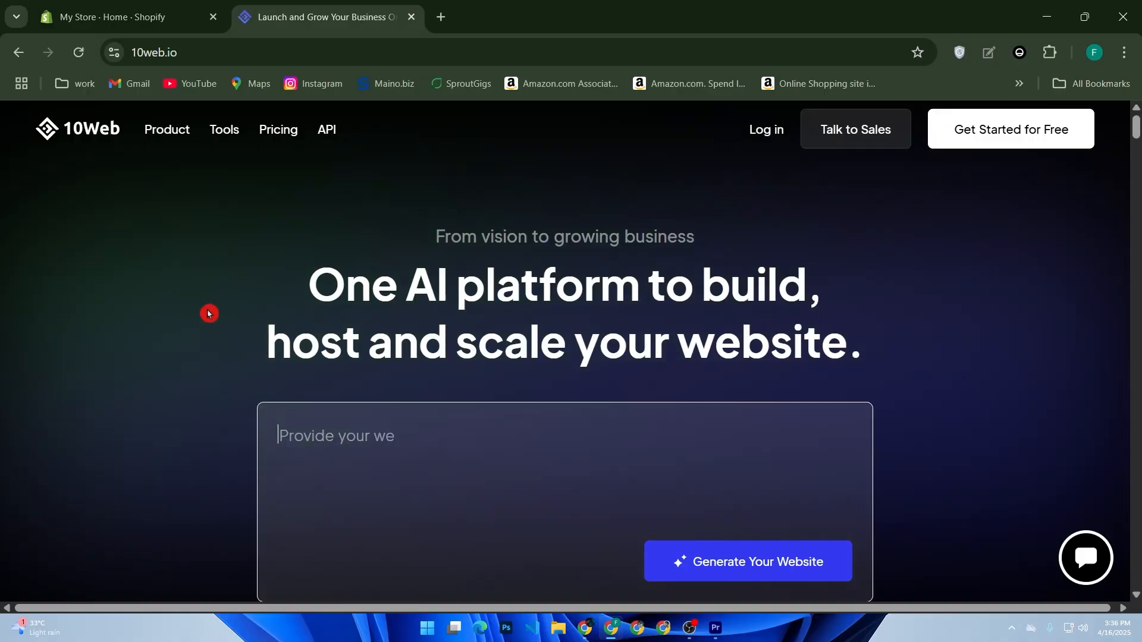
Step: Get started for free and choose to create a new website with AI
click(998, 147)
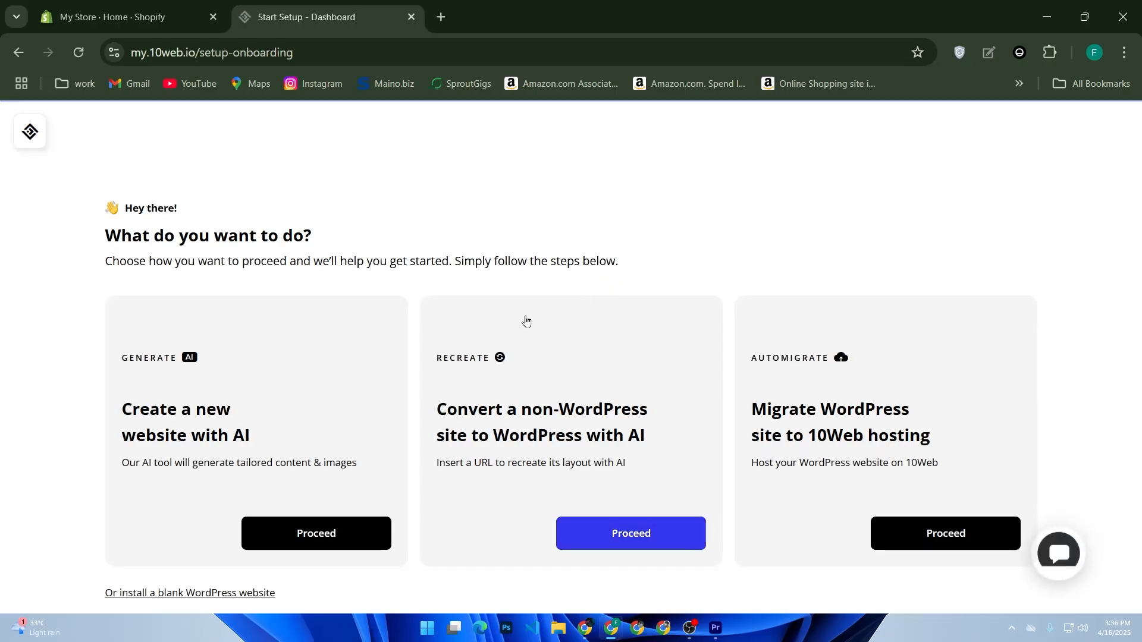
click(416, 399)
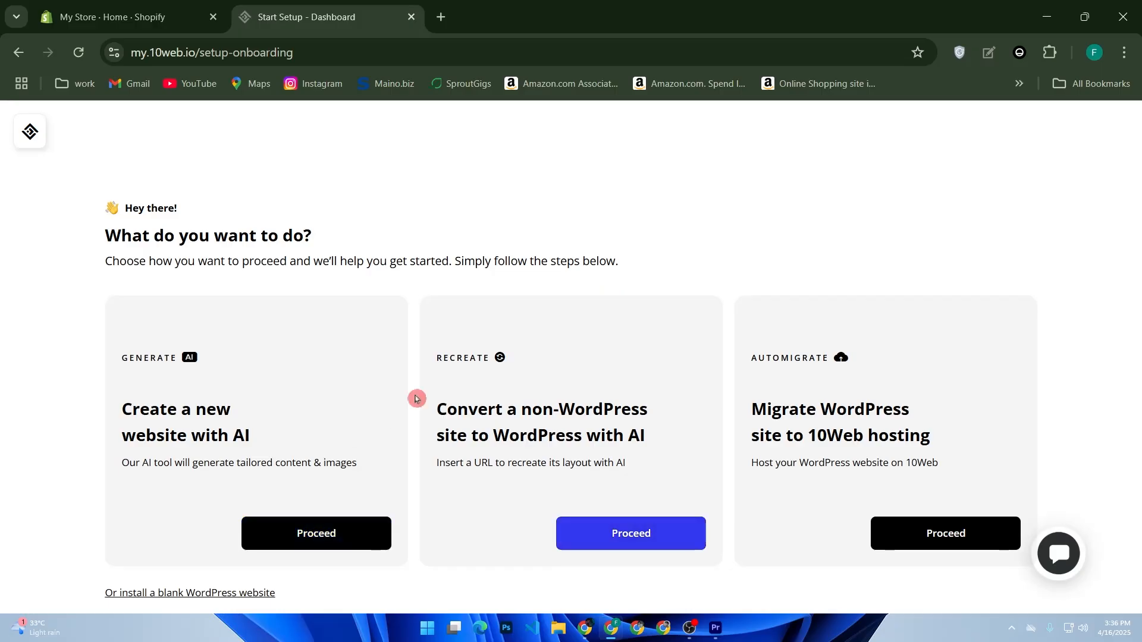
click(345, 532)
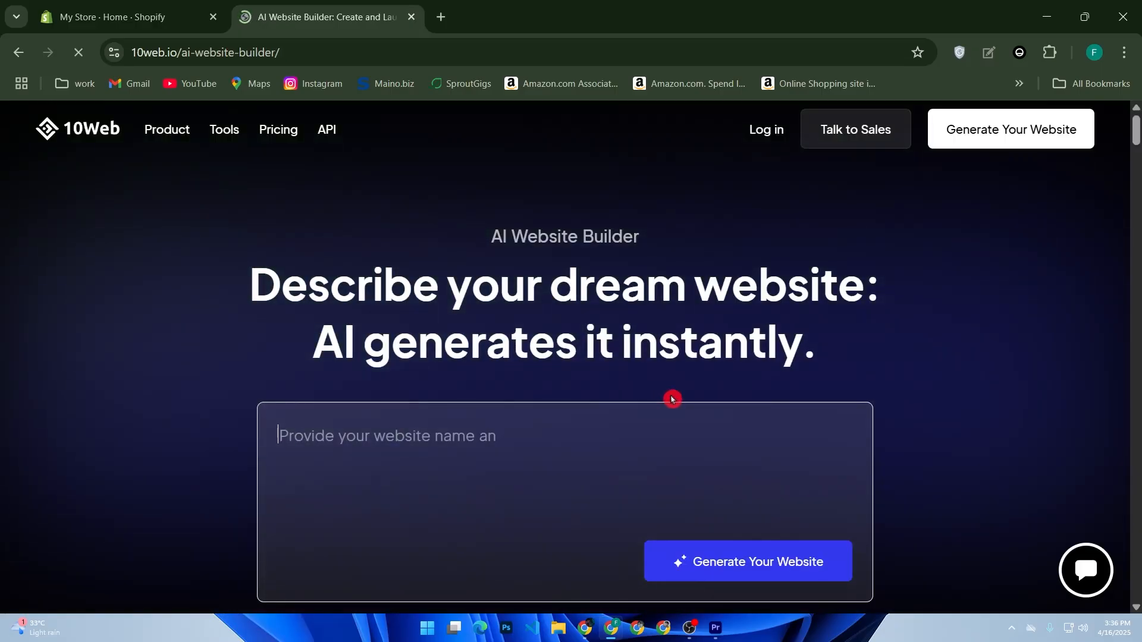
scroll(537, 454, down, 4)
scroll(538, 455, up, 4)
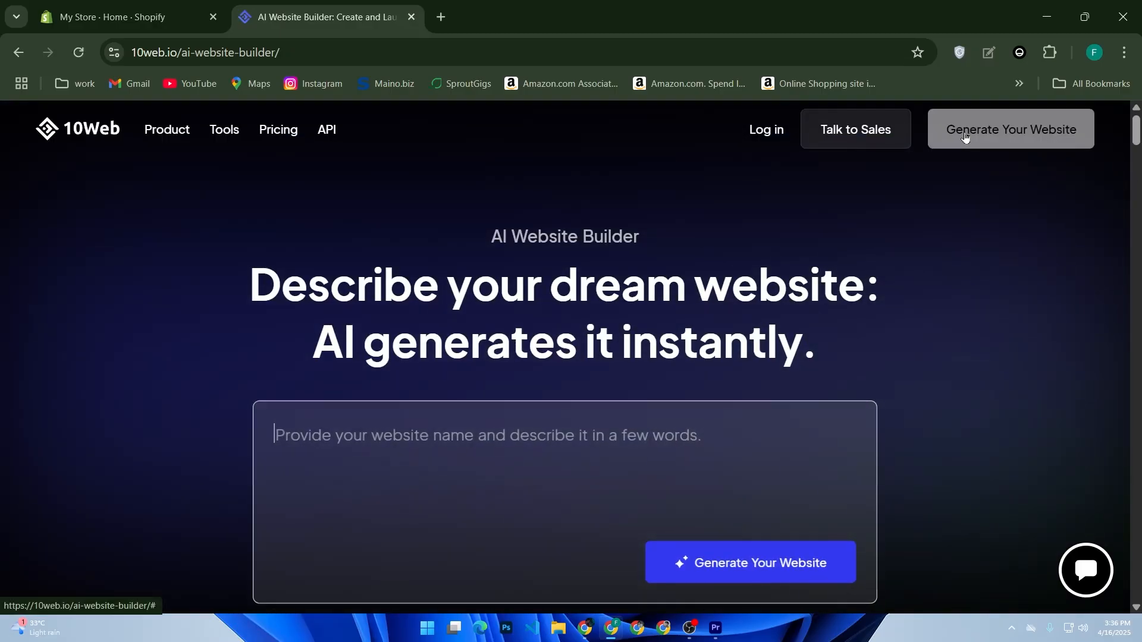
Step: Describe the dream website as "photography" and generate its site structure
click(360, 419)
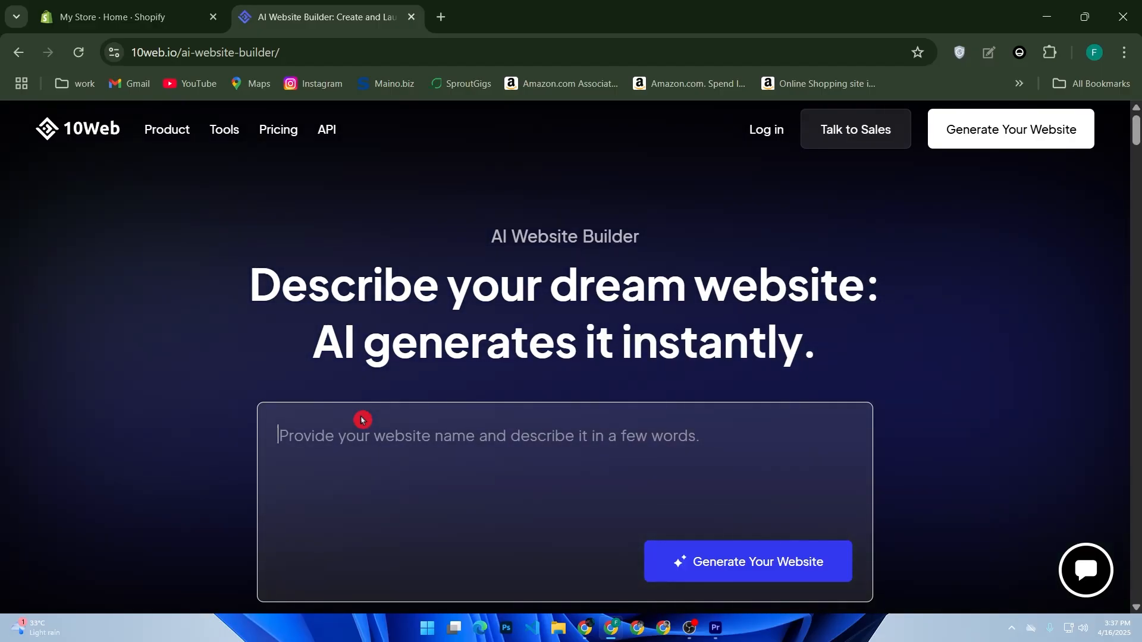
click(361, 420)
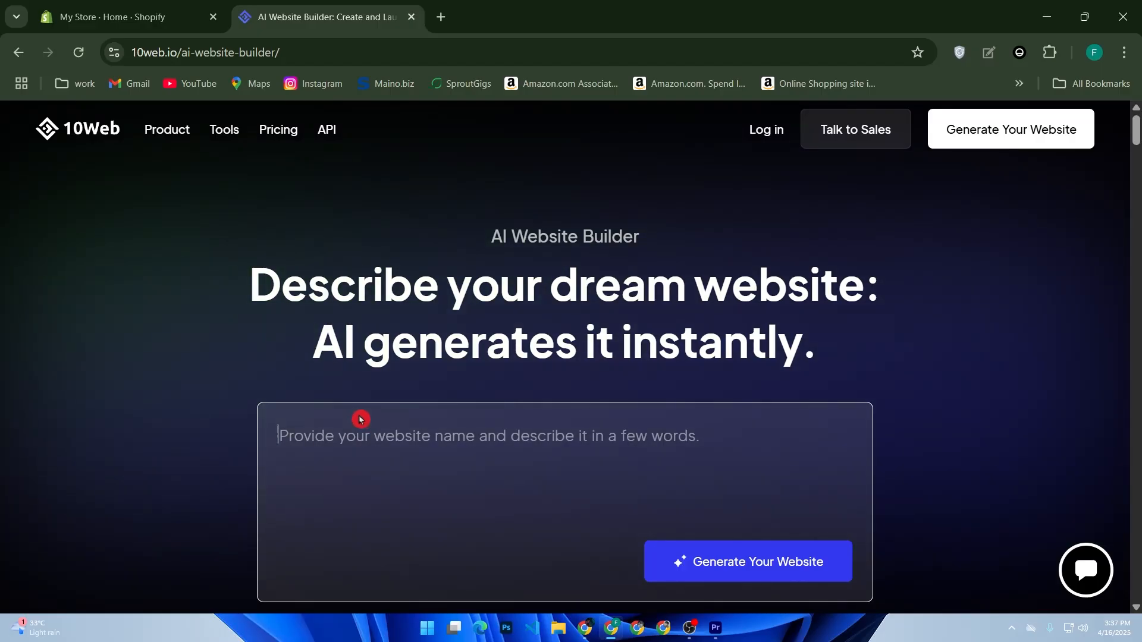
scroll(369, 410, down, 2)
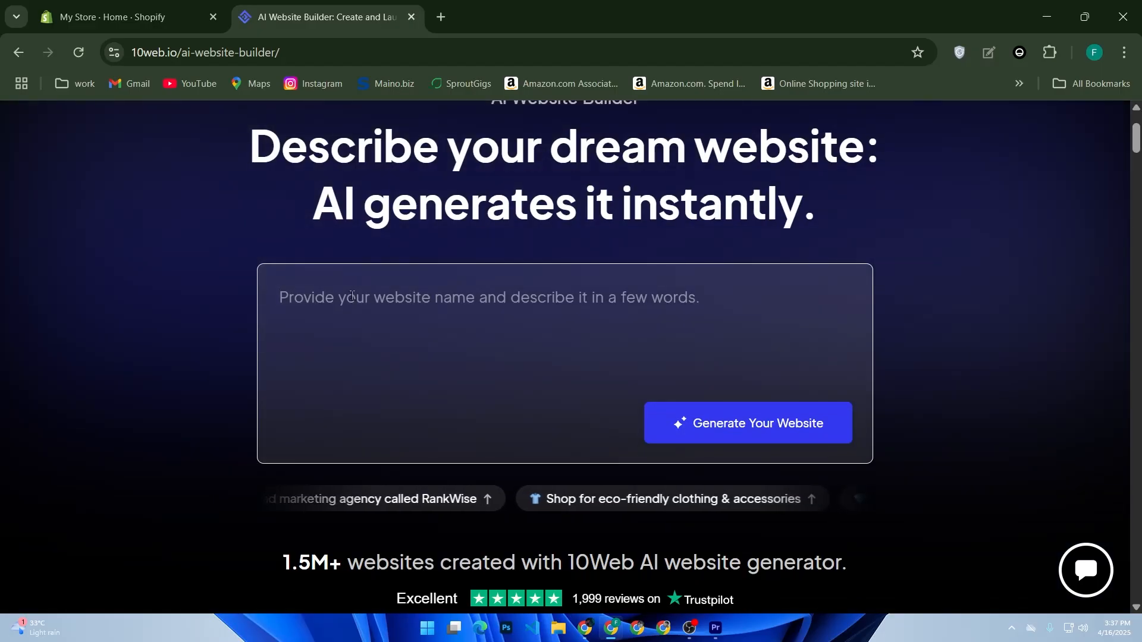
text(photogra)
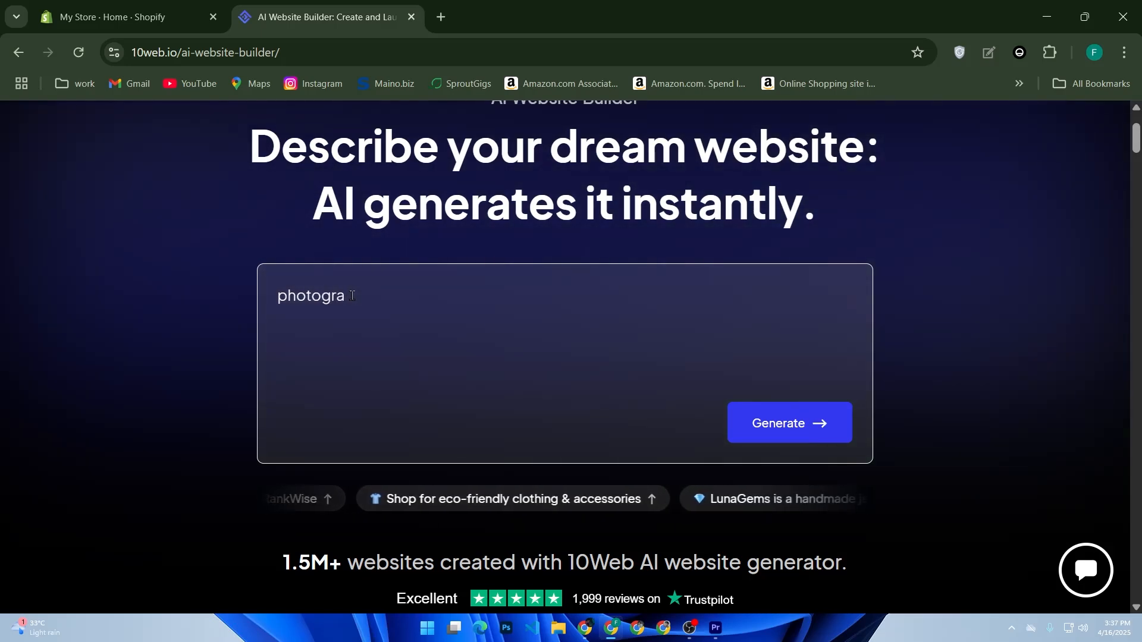
text(phy)
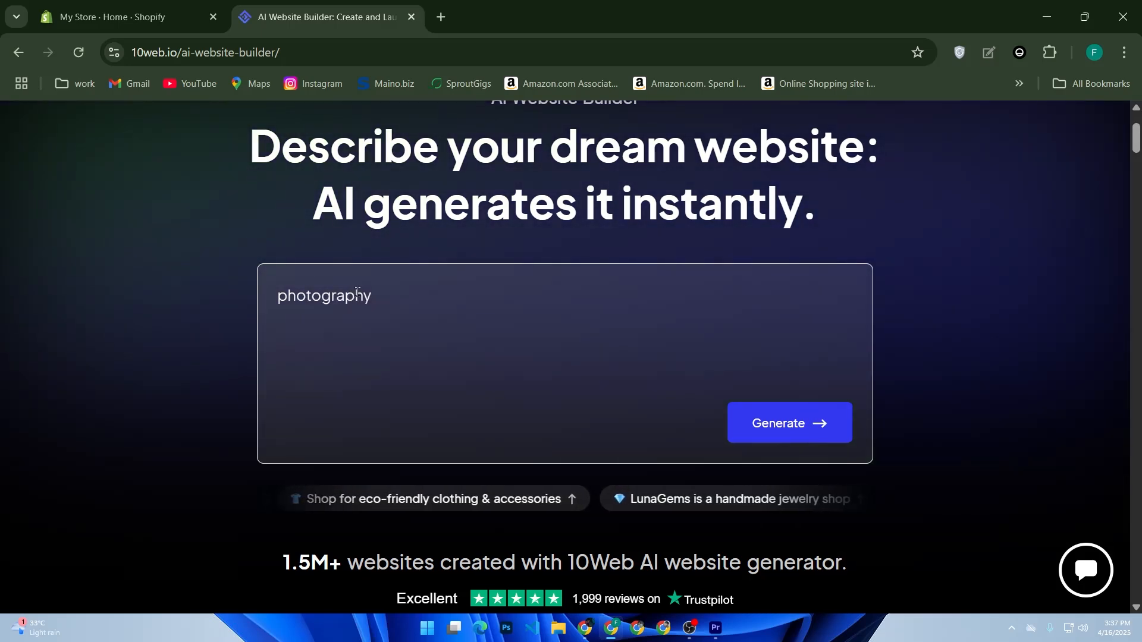
click(755, 419)
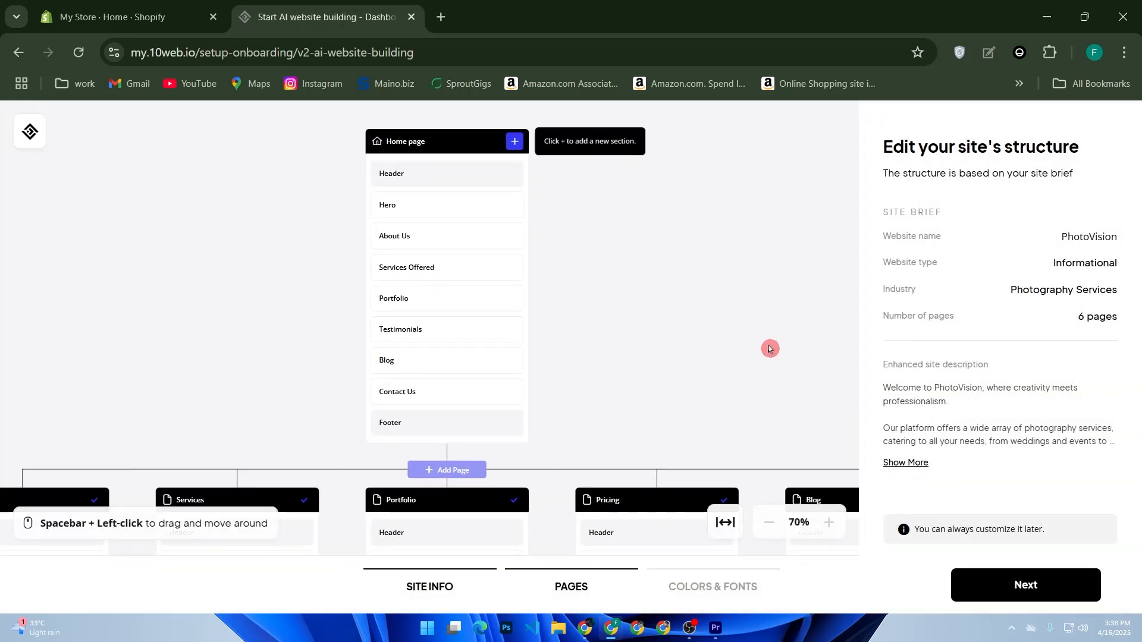
Step: Review the proposed page structure and add a Gallery section to the home page
scroll(714, 327, down, 4)
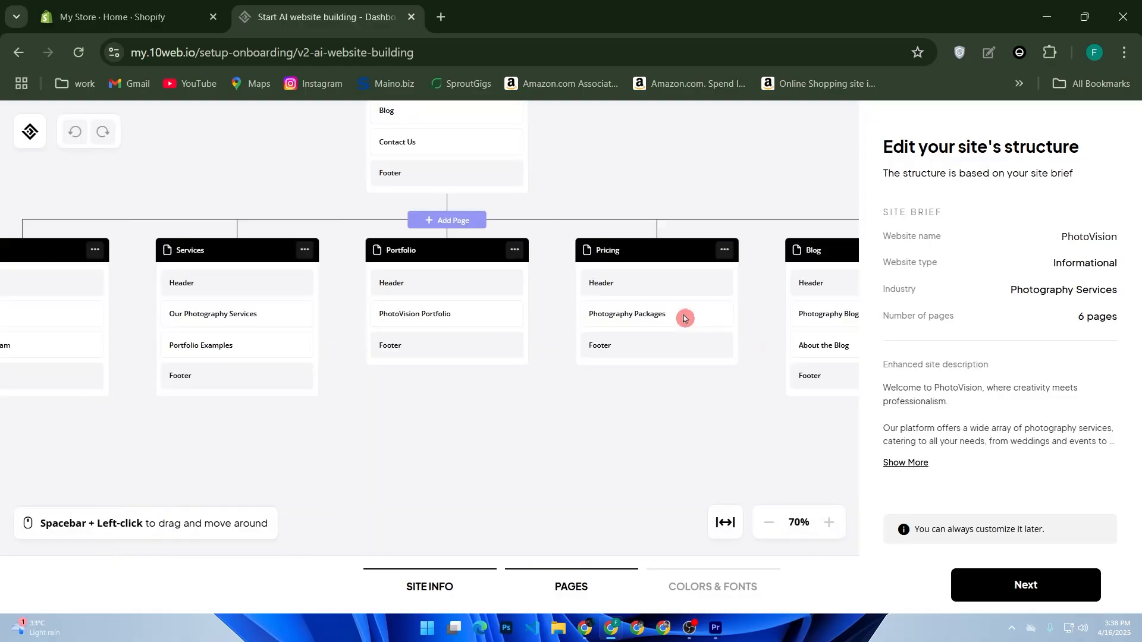
scroll(440, 381, up, 4)
scroll(535, 342, up, 4)
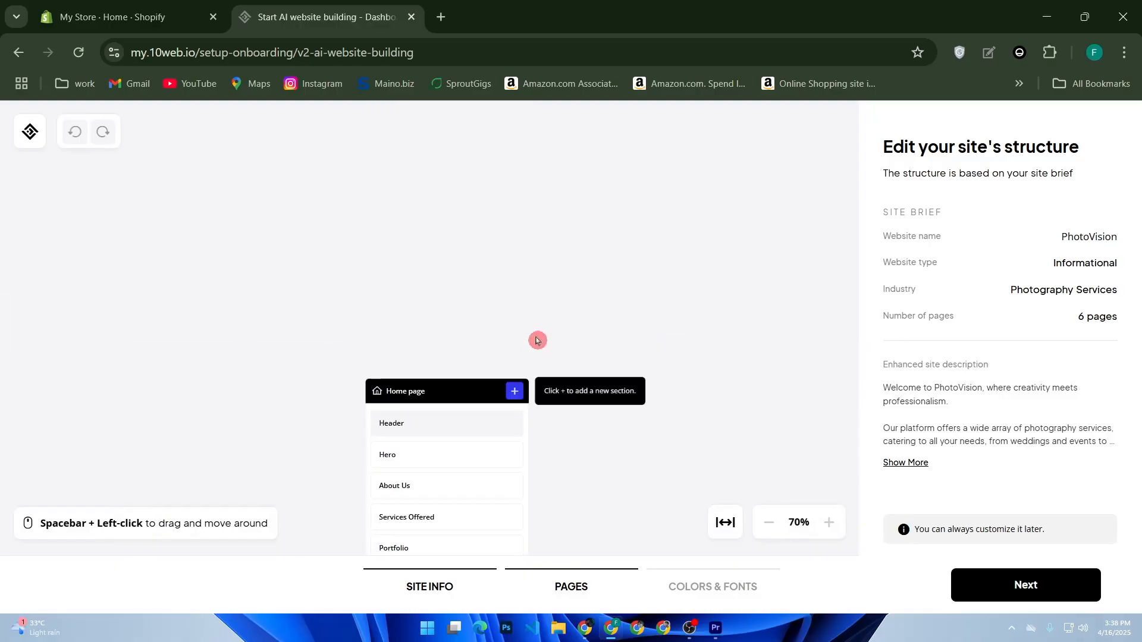
scroll(452, 404, down, 2)
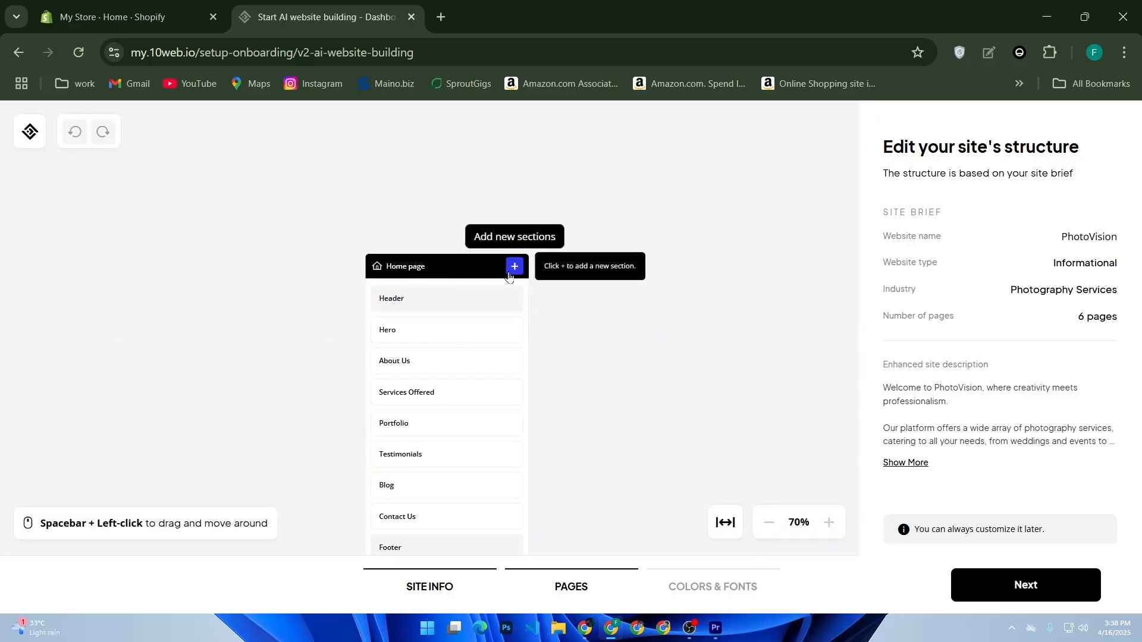
click(513, 267)
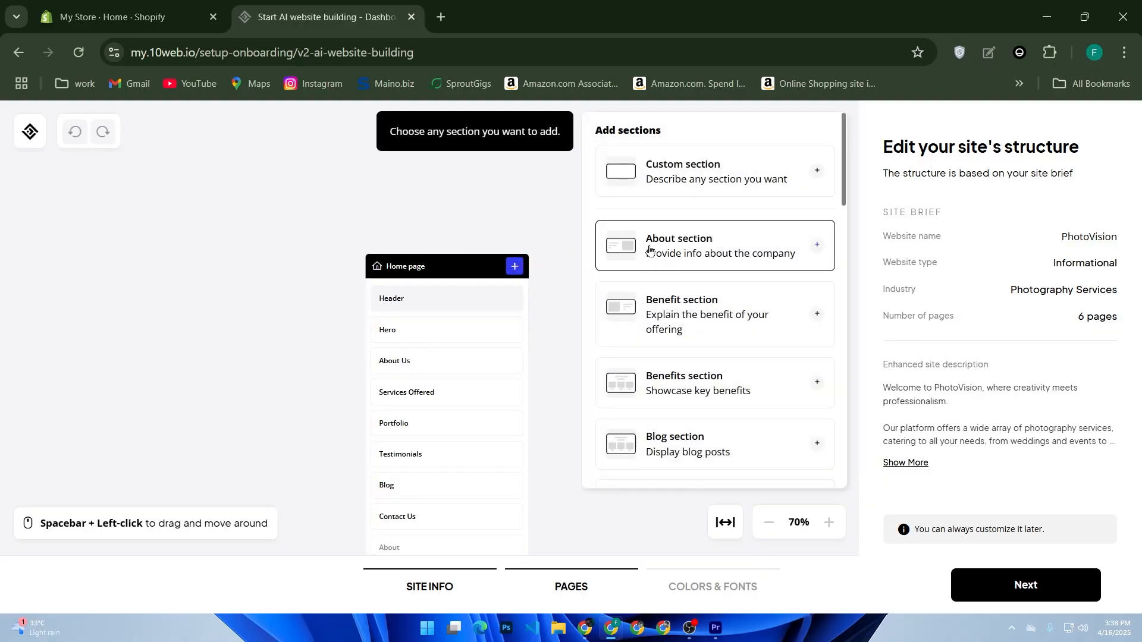
scroll(652, 250, down, 5)
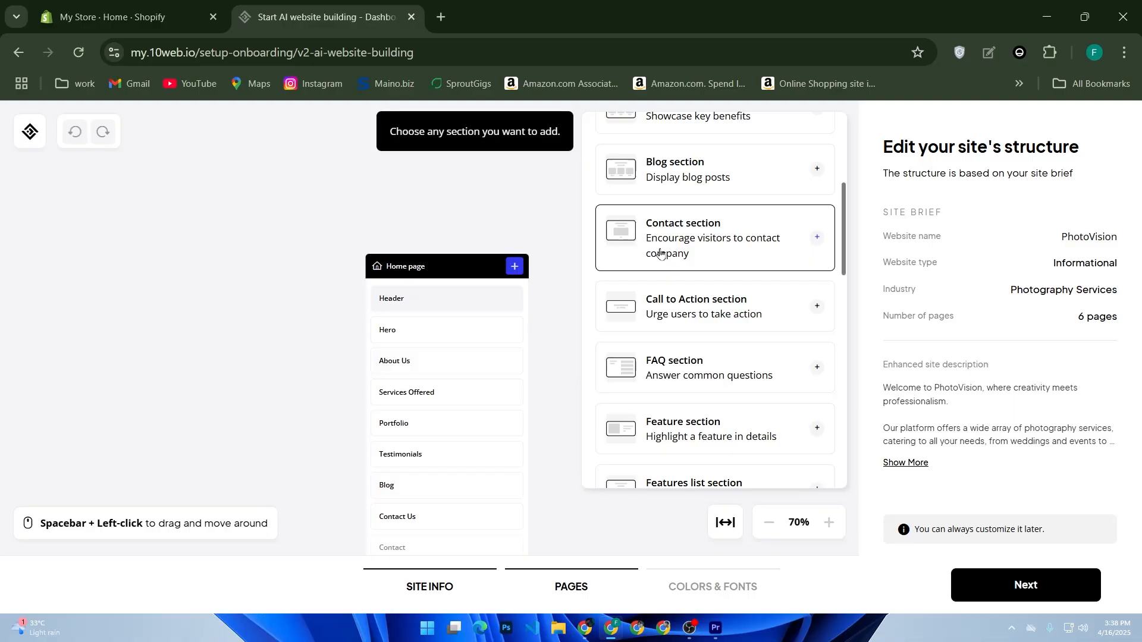
scroll(657, 255, up, 5)
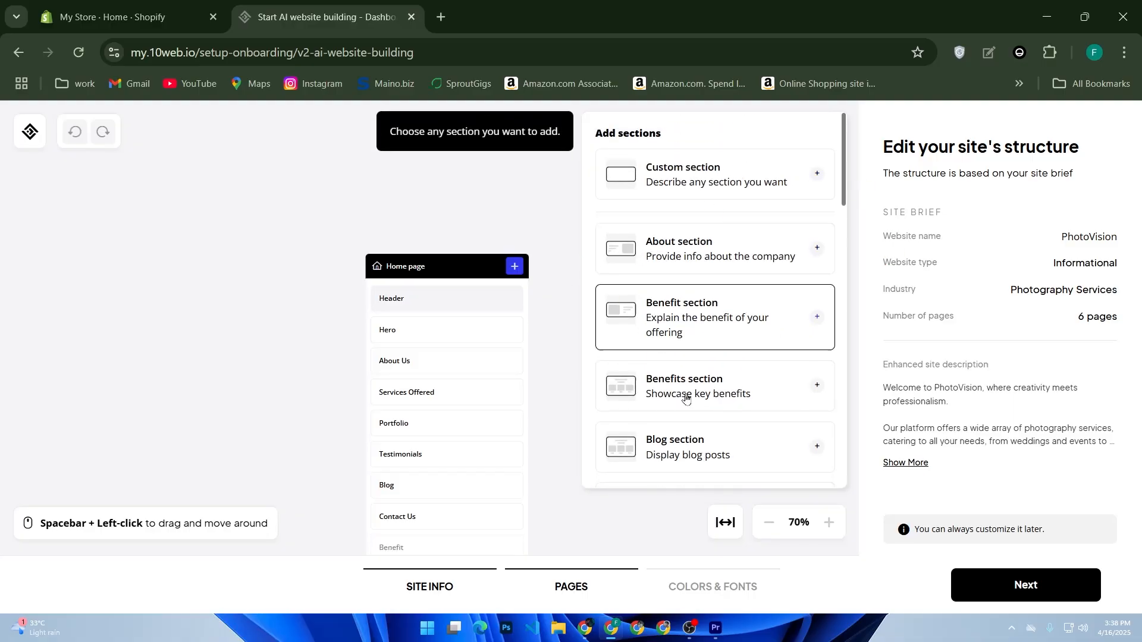
scroll(701, 363, down, 6)
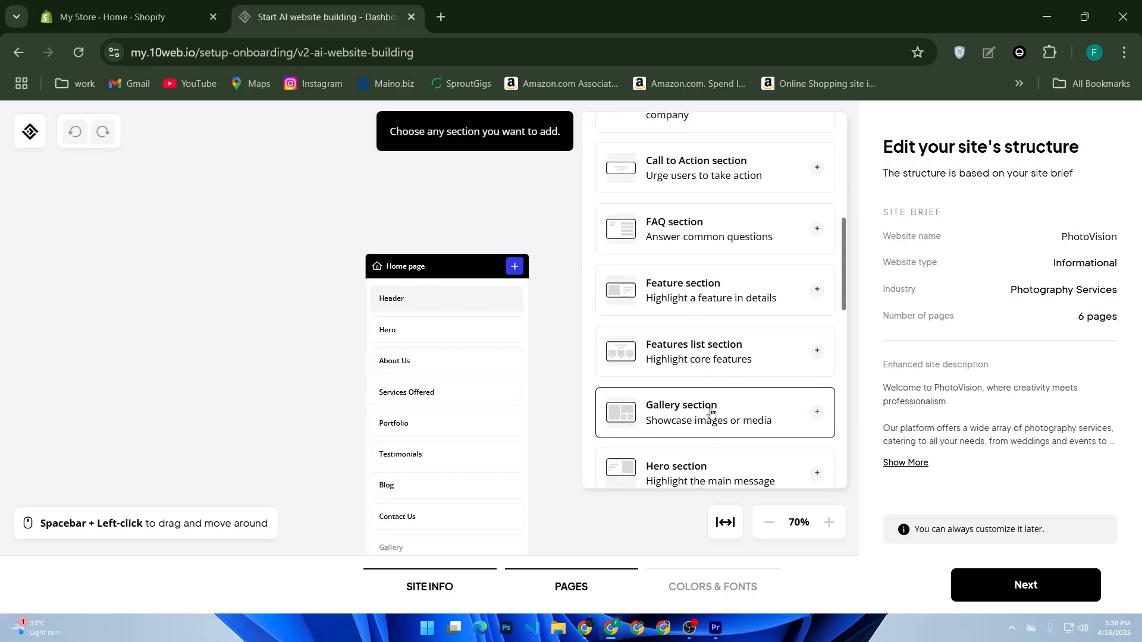
click(712, 410)
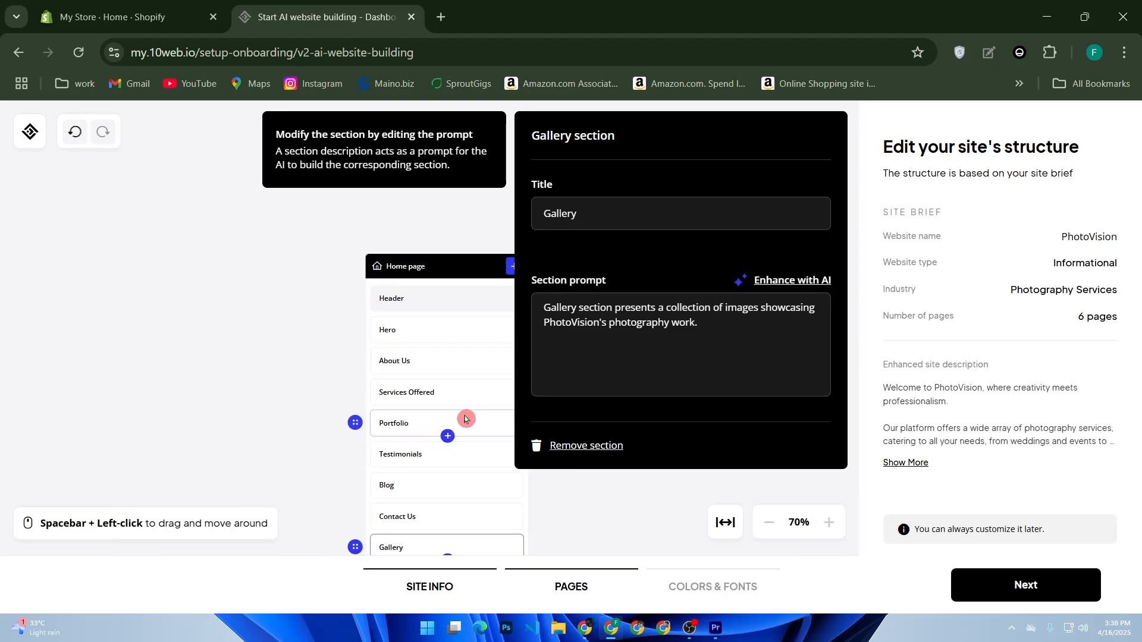
click(498, 197)
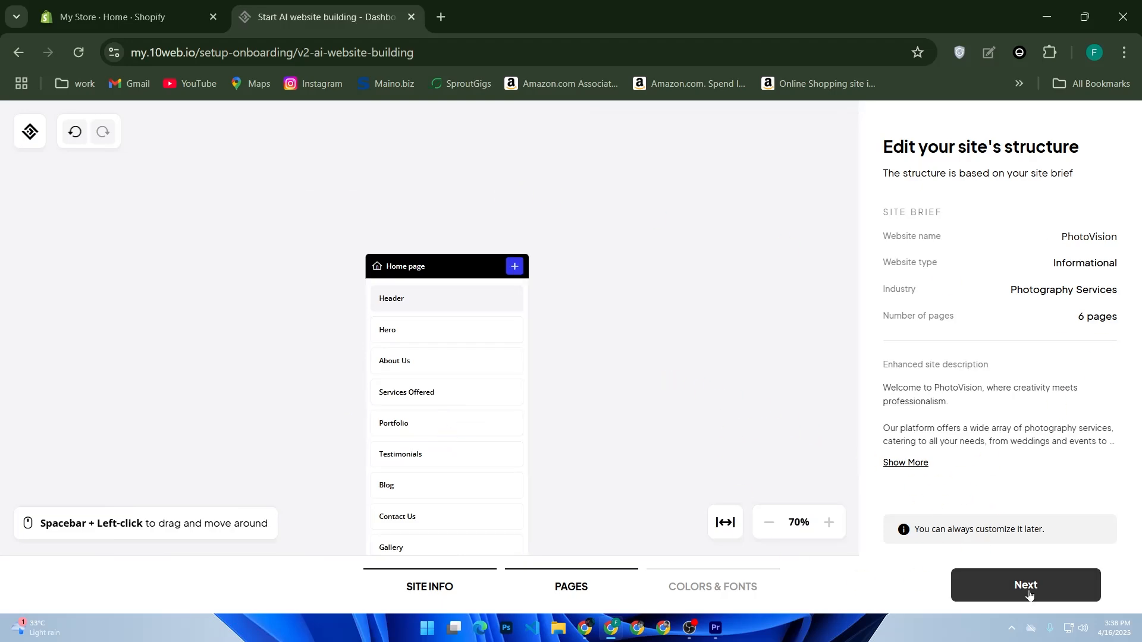
Step: Continue to the colors and fonts stage, keeping the preselected palette and Flat theme, and generate the website
click(979, 595)
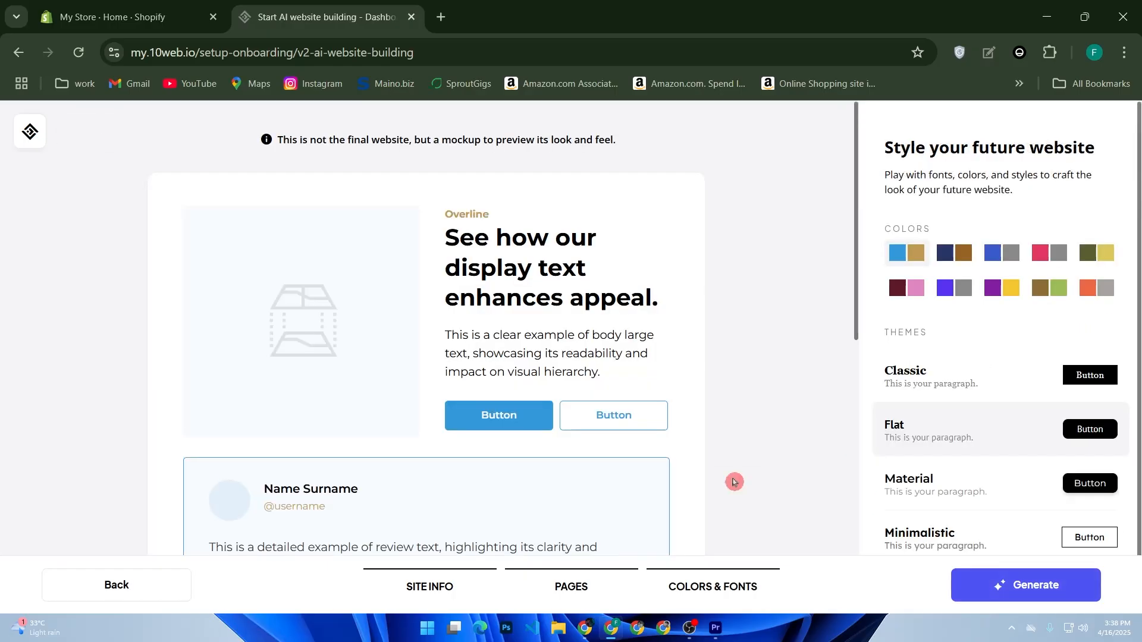
scroll(680, 446, down, 7)
scroll(693, 421, up, 8)
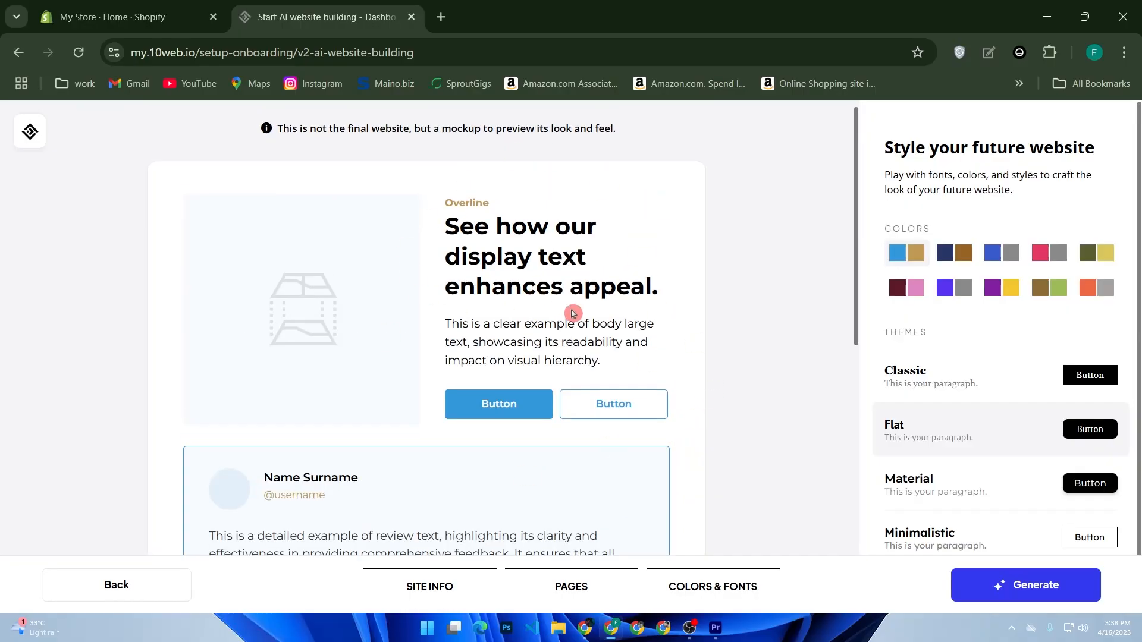
scroll(570, 311, down, 2)
scroll(645, 392, down, 4)
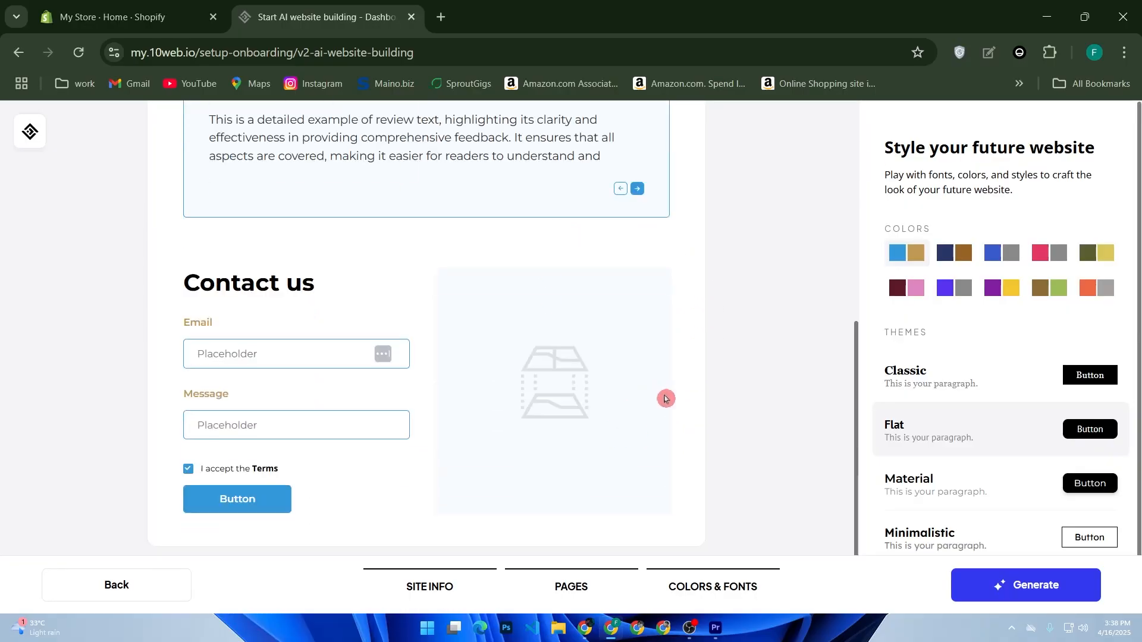
click(996, 583)
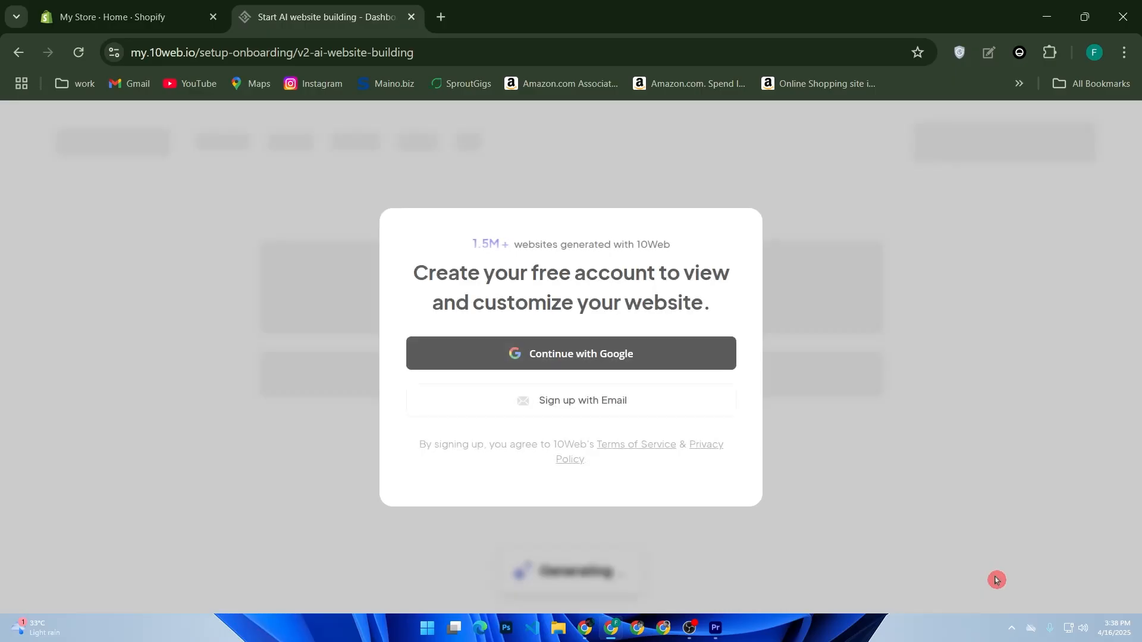
Step: Create the free 10Web account by continuing with the listed Google account and approving the sign-in
click(601, 438)
click(613, 358)
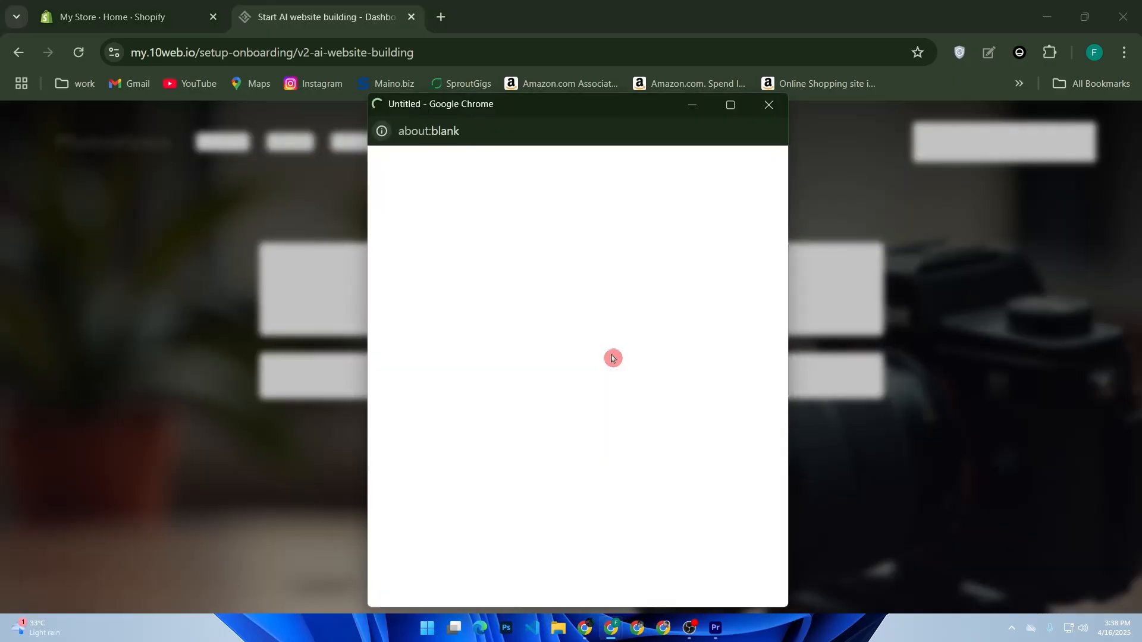
click(563, 385)
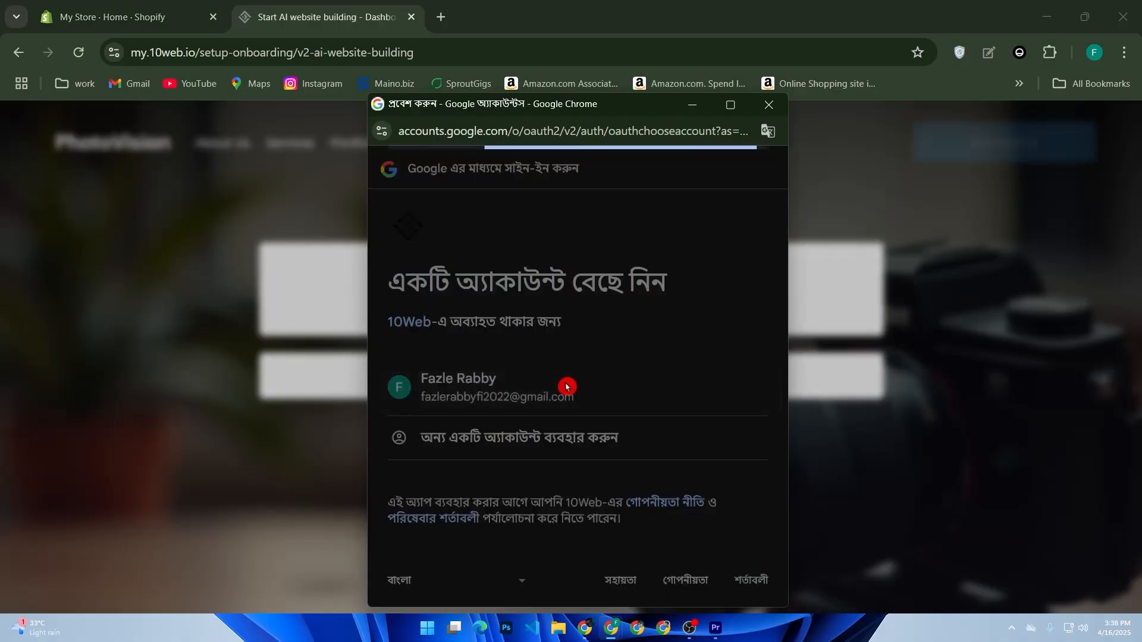
click(652, 498)
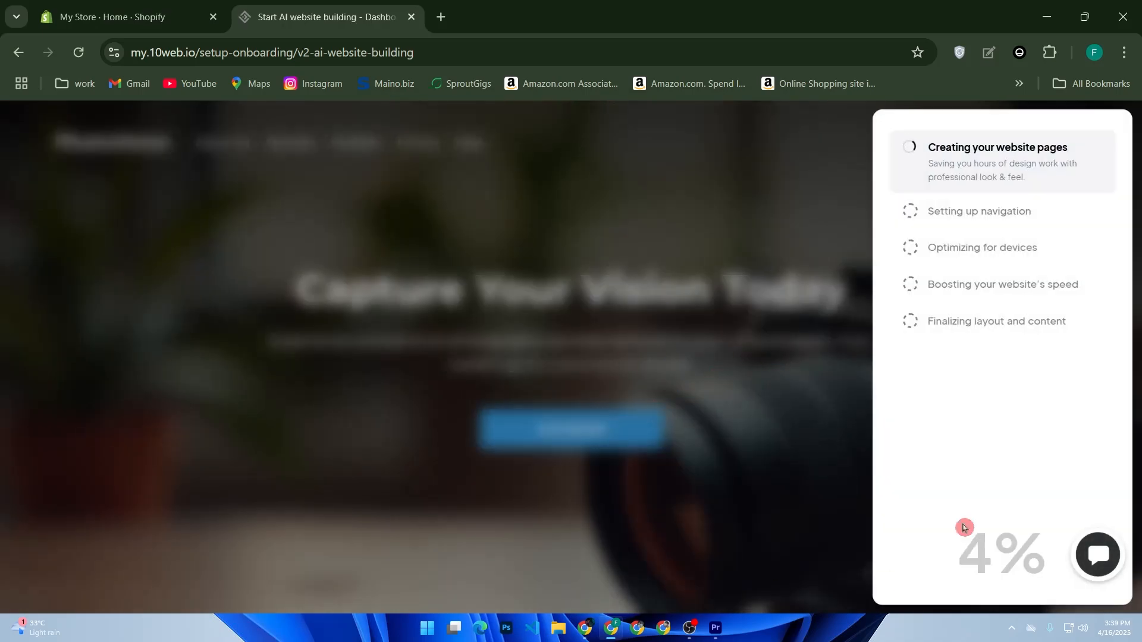
Step: Open the preview of the finished PhotoVision website and choose to edit it
drag(956, 540, 1055, 528)
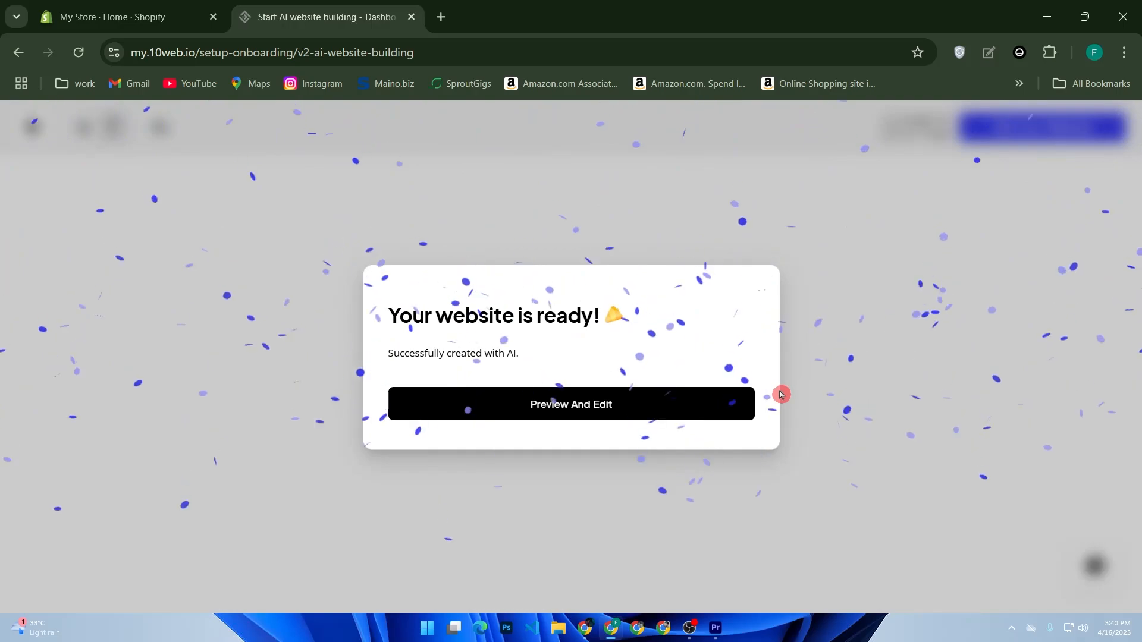
click(710, 398)
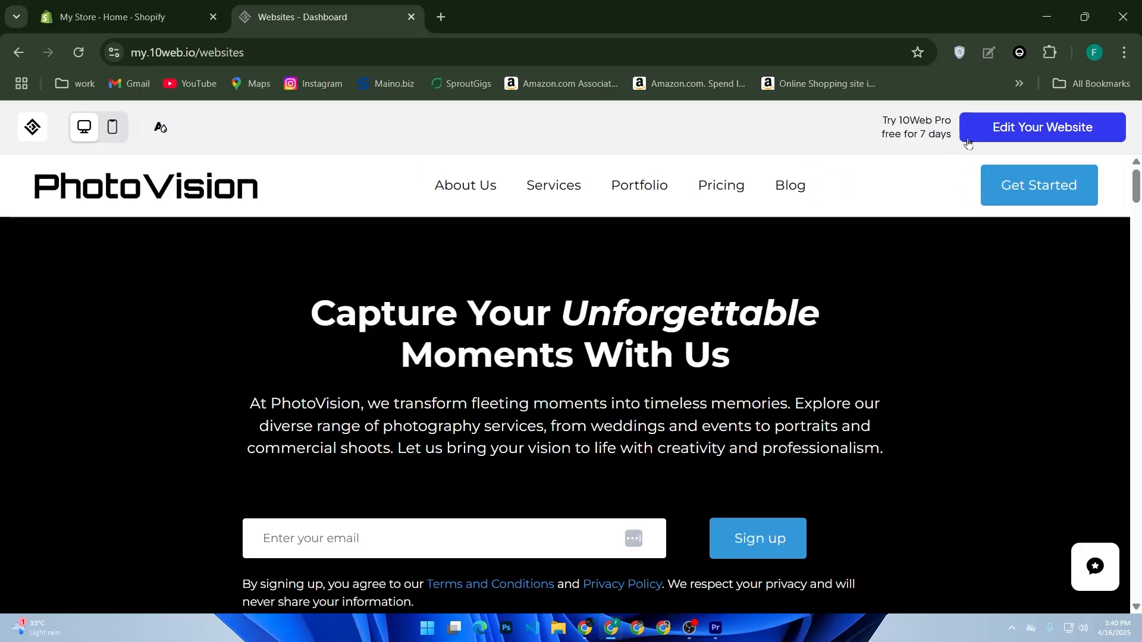
click(991, 140)
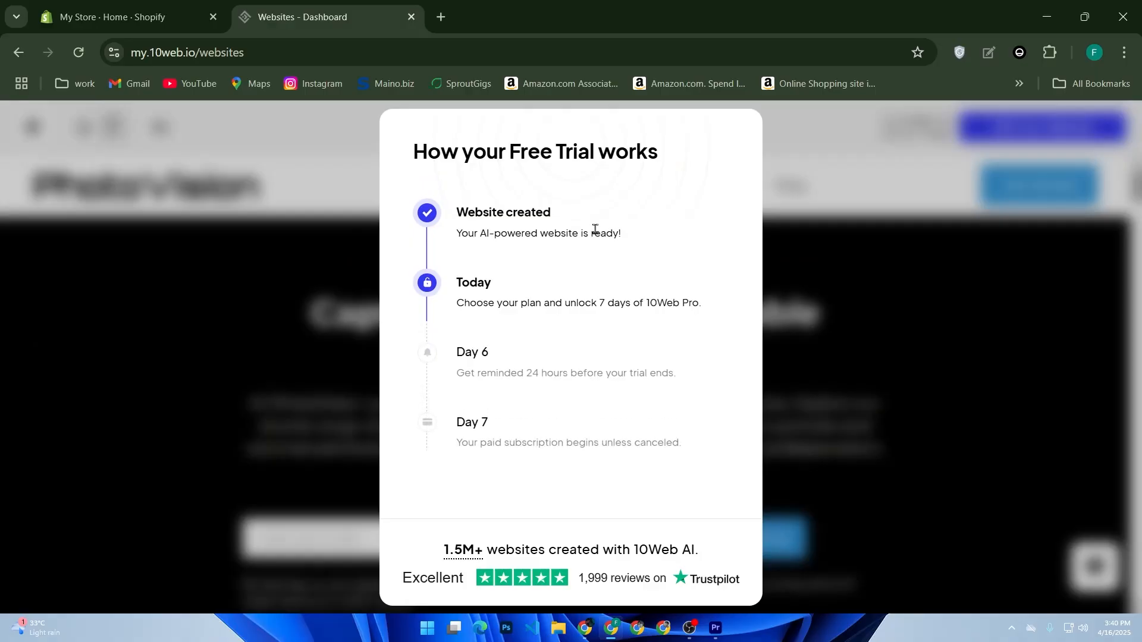
Step: Examine the prices and features of the AI Starter, AI Premium and AI Ultimate free-trial plans
click(594, 231)
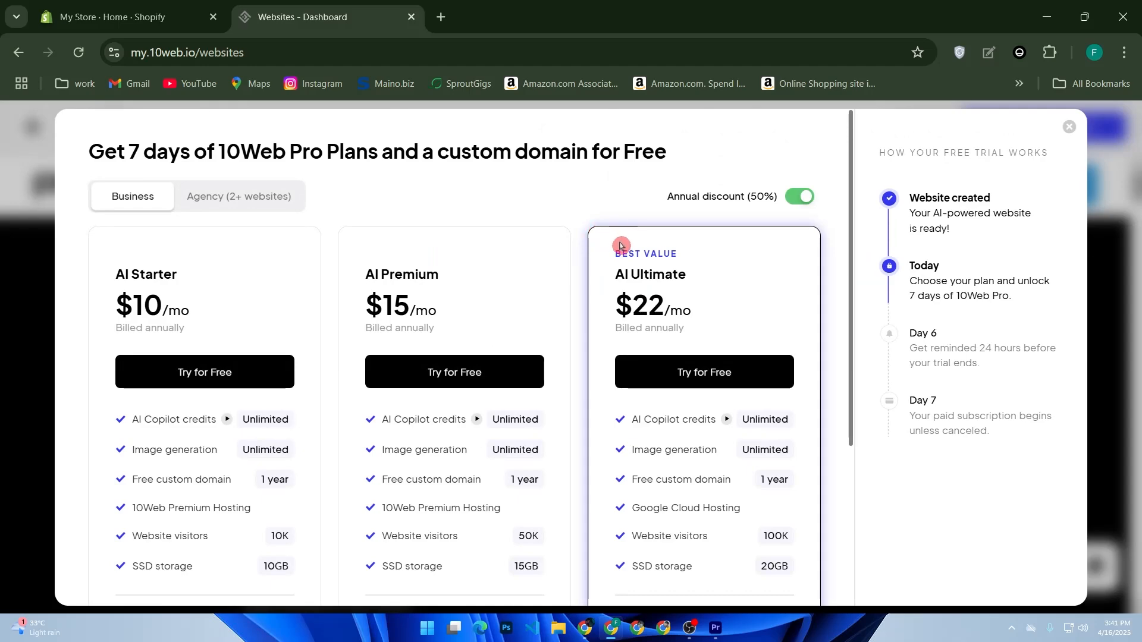
scroll(369, 377, down, 2)
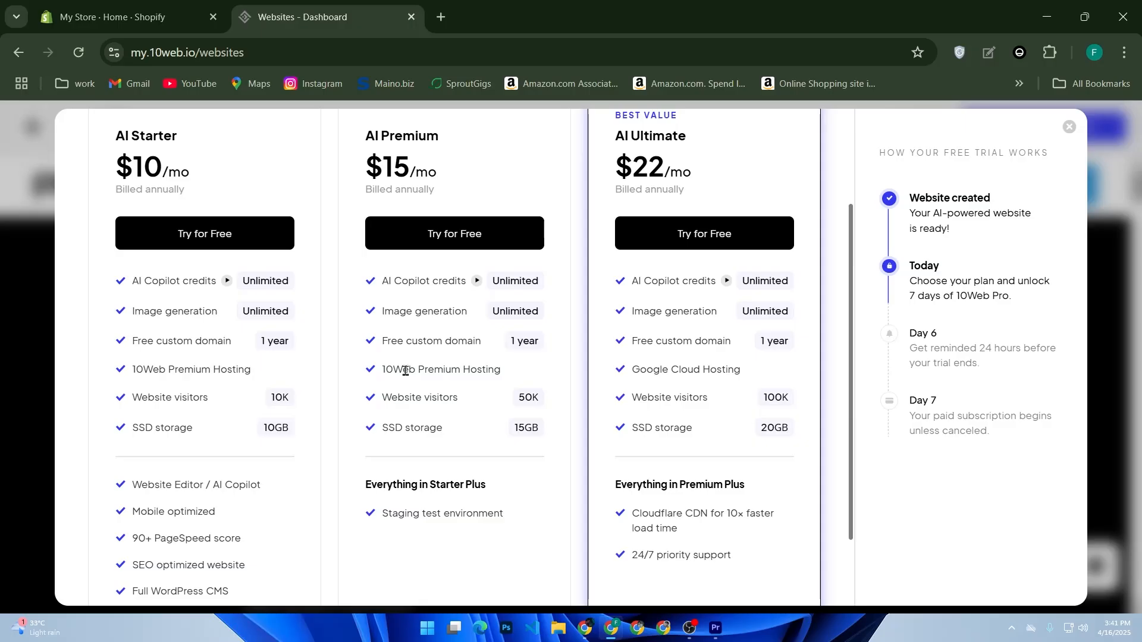
scroll(405, 371, up, 2)
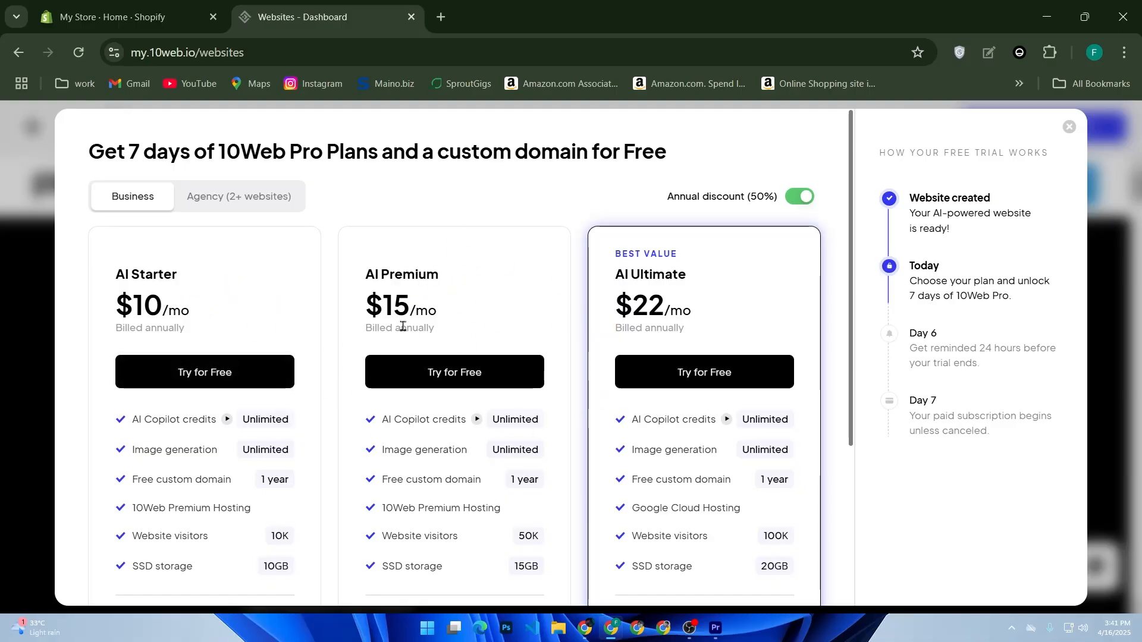
click(409, 358)
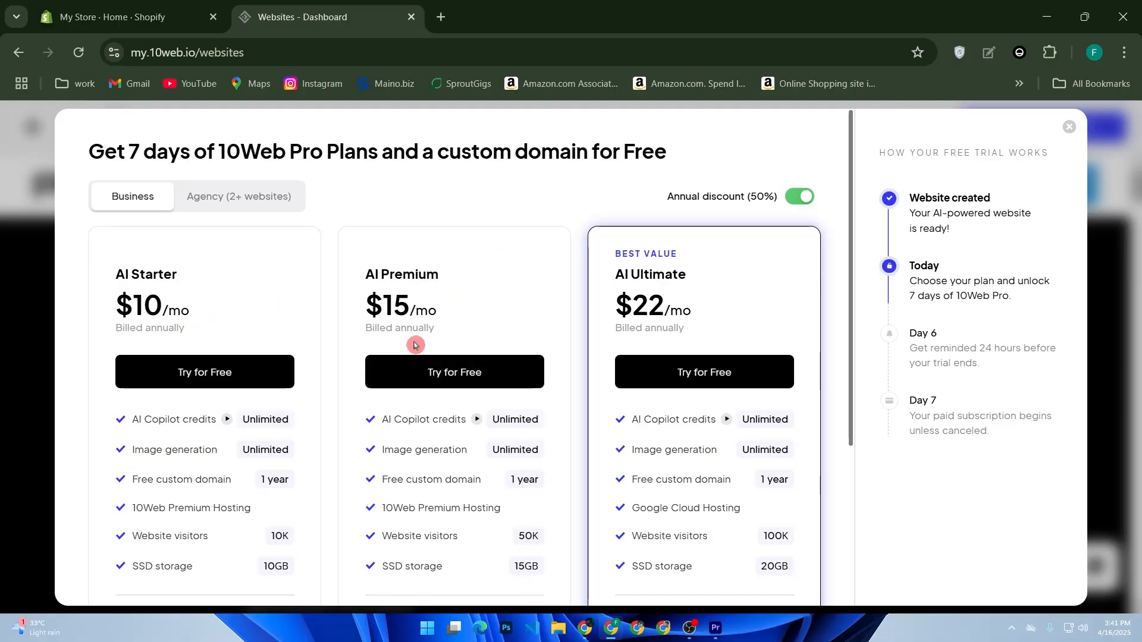